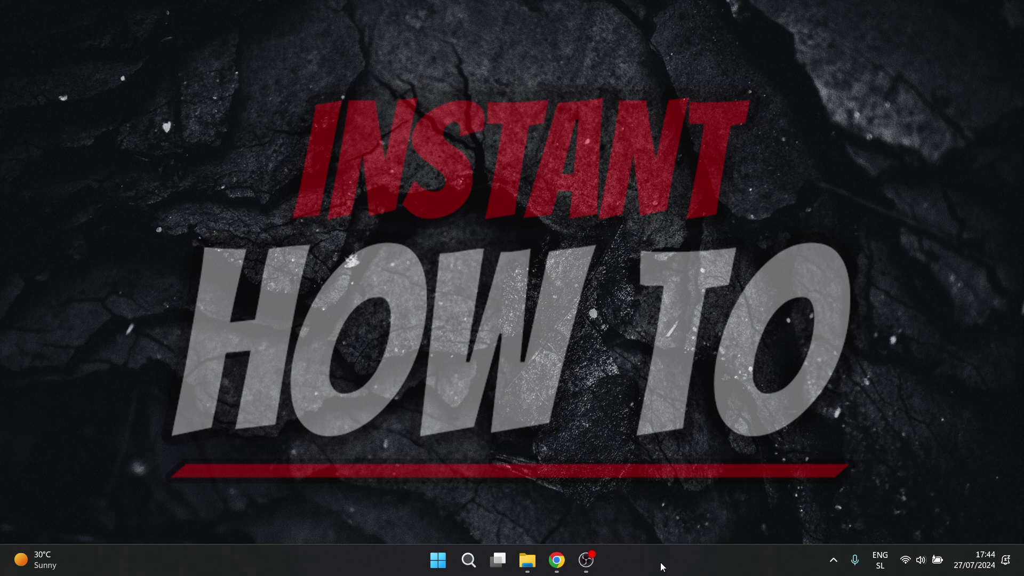
# Step: Open the taskbar's context menu from an empty spot, to reach Task Manager
pyautogui.rightClick(661, 570)
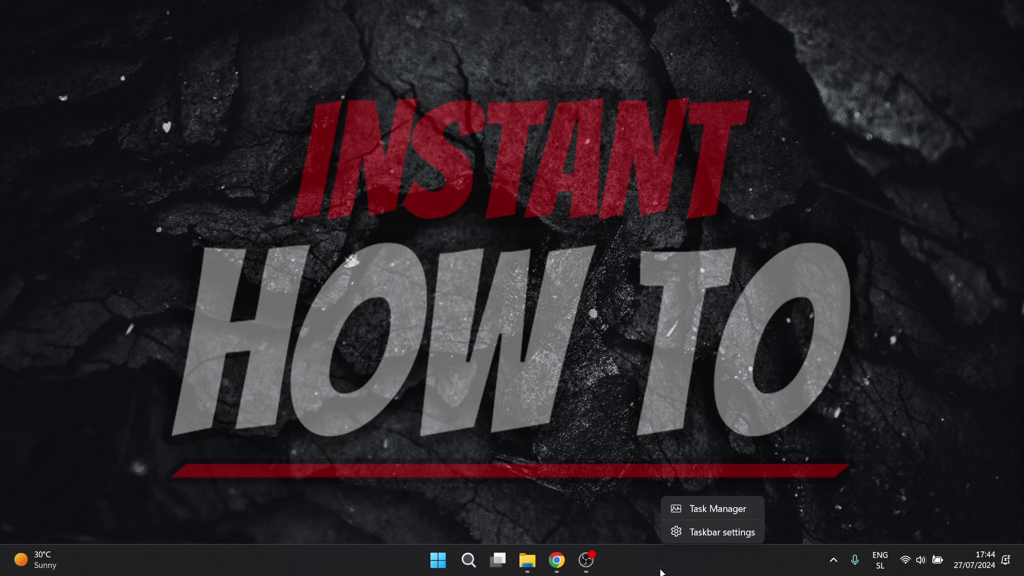
pyautogui.click(719, 509)
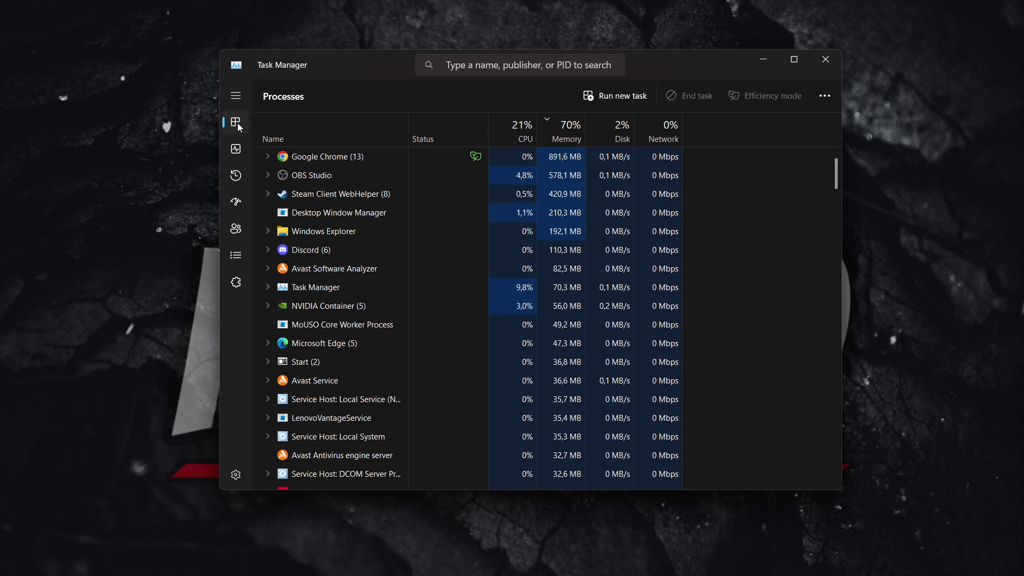
pyautogui.click(237, 97)
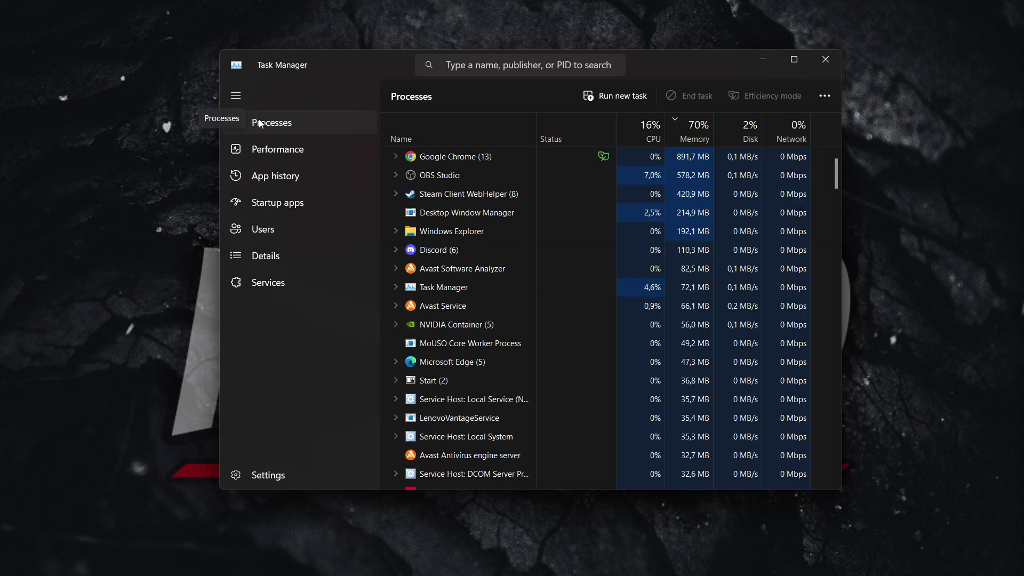
pyautogui.click(237, 97)
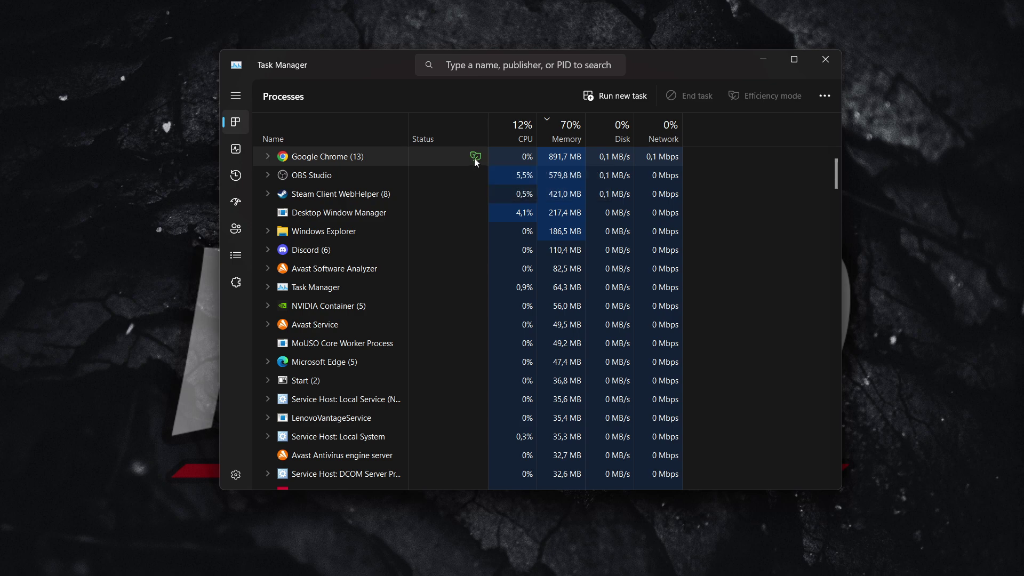
pyautogui.scroll(-3, 476, 164)
pyautogui.scroll(-2, 475, 176)
pyautogui.scroll(-3, 475, 185)
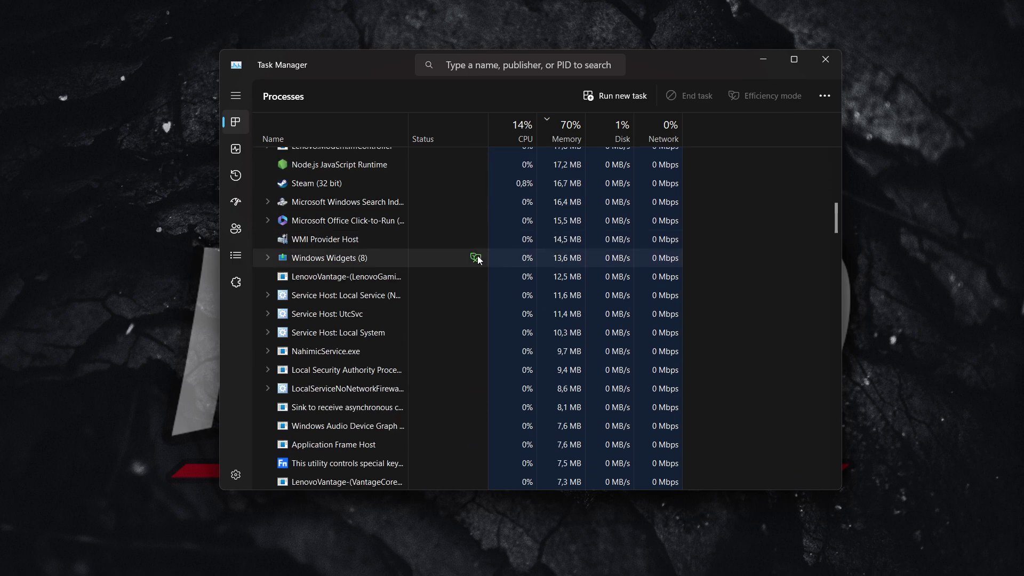
pyautogui.moveTo(840, 212); pyautogui.dragTo(529, 200)
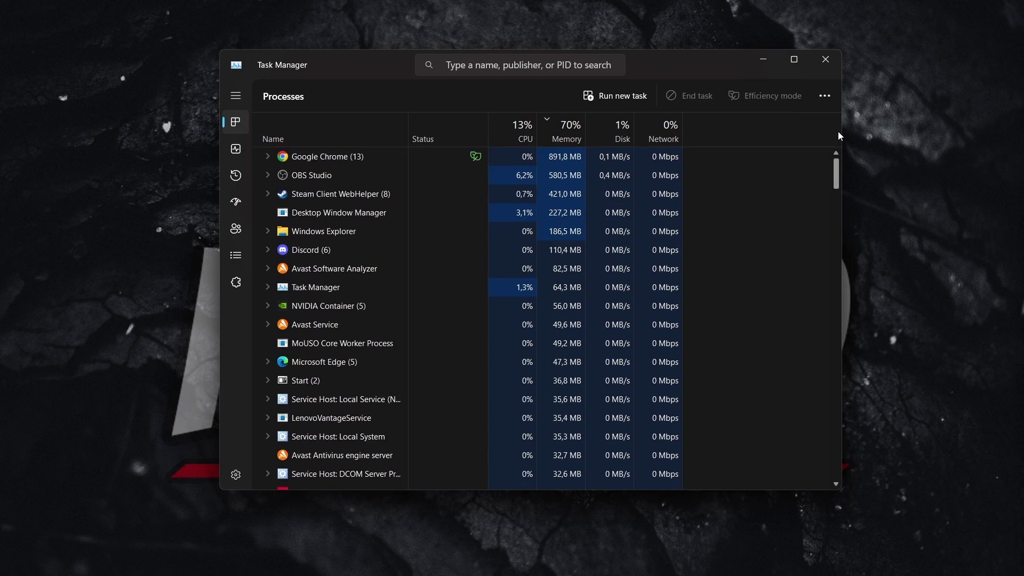
pyautogui.scroll(3, 500, 254)
pyautogui.scroll(5, 506, 256)
pyautogui.scroll(2, 462, 203)
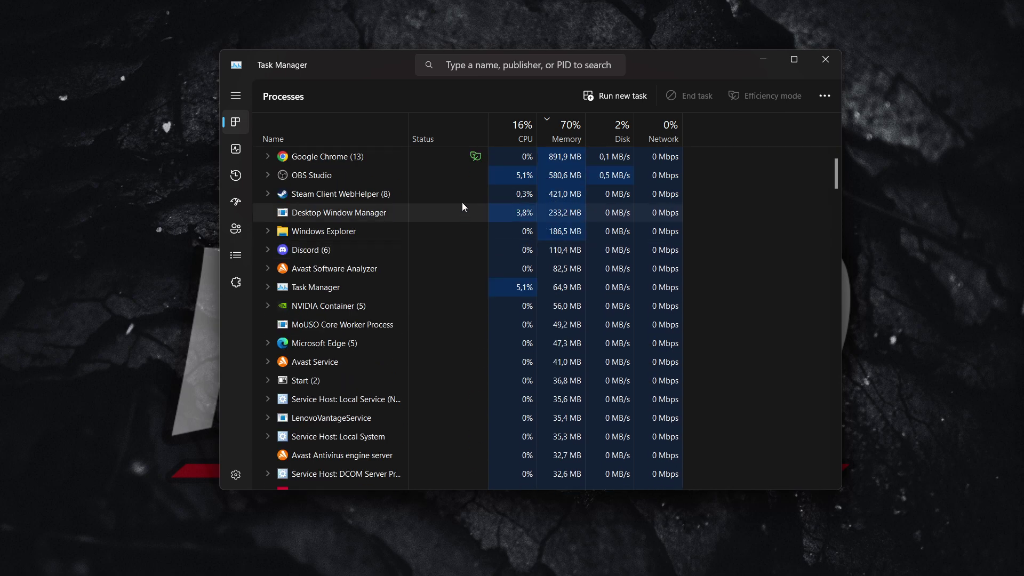
pyautogui.moveTo(835, 170)
pyautogui.mouseDown()
pyautogui.moveTo(834, 357)
pyautogui.moveTo(832, 151)
pyautogui.mouseUp()
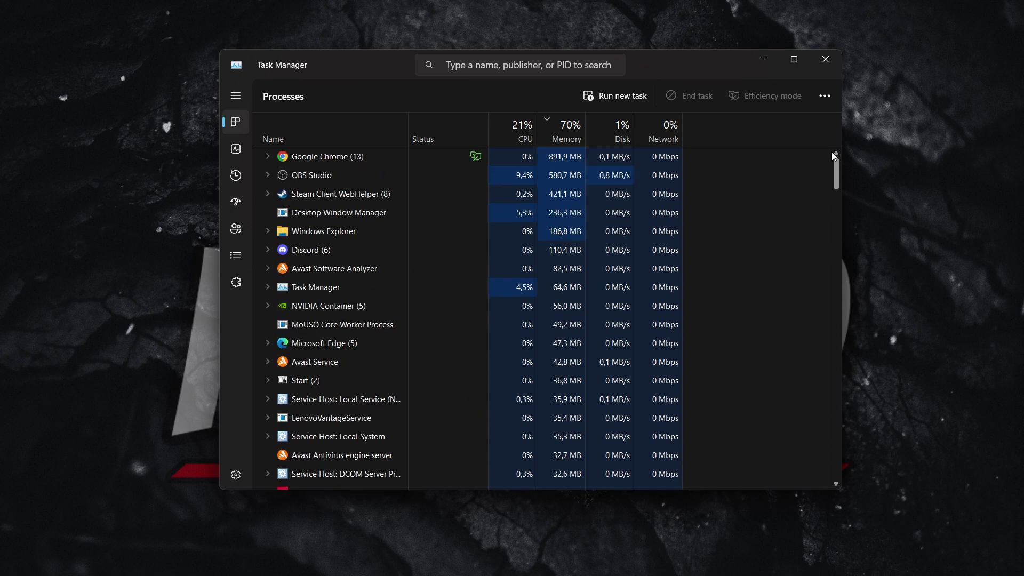
# Step: Select OBS Studio, Explorer, DWM, Steam, Task Manager, MoUSO and Edge in turn, ending on Avast Service
pyautogui.click(438, 177)
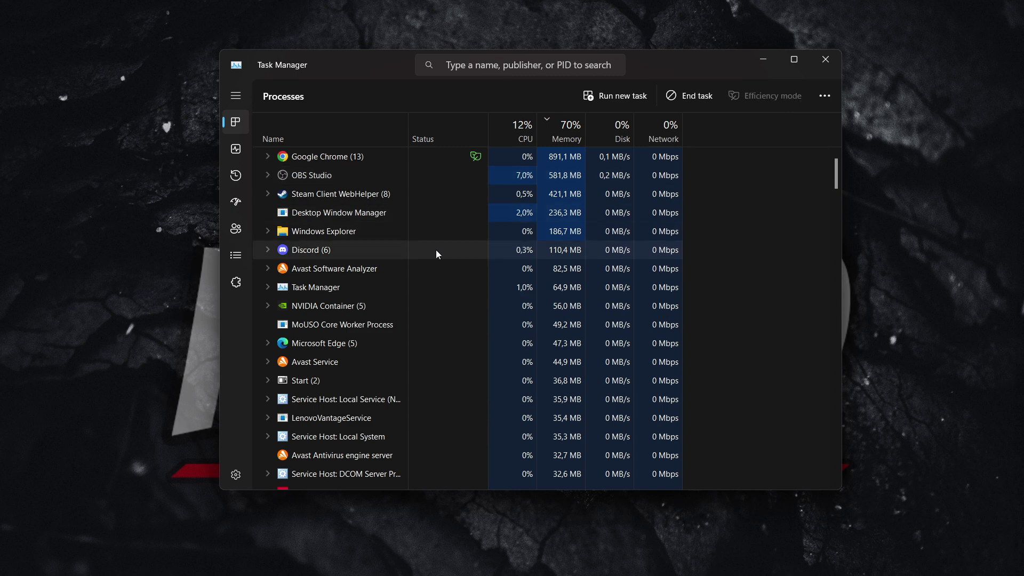
pyautogui.click(396, 226)
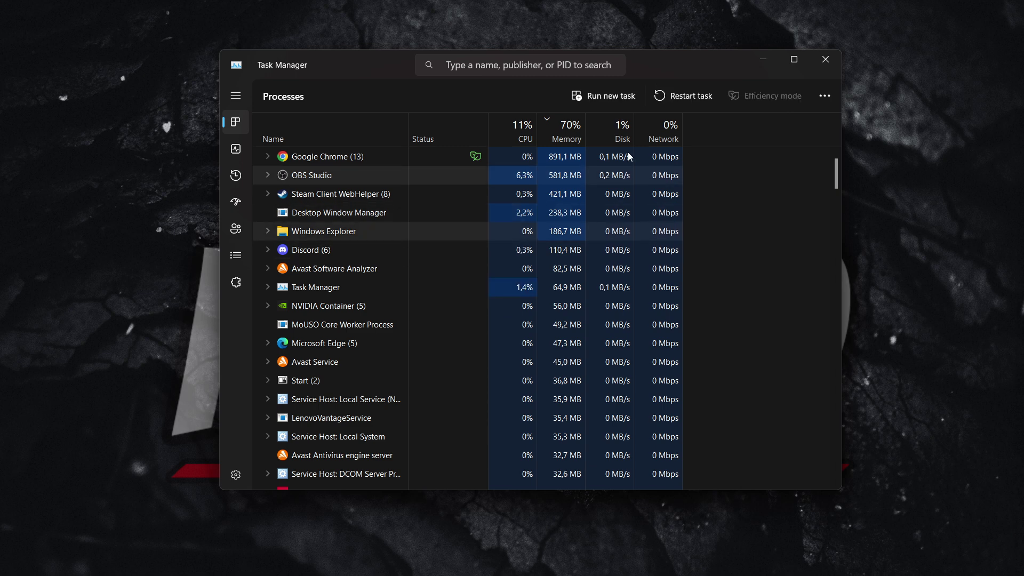
pyautogui.click(417, 209)
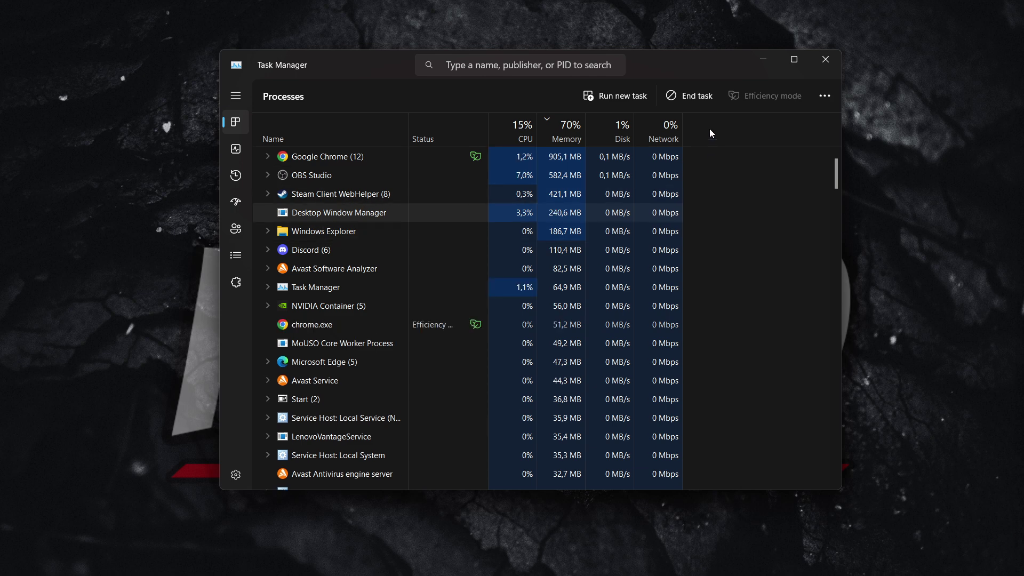
pyautogui.click(420, 196)
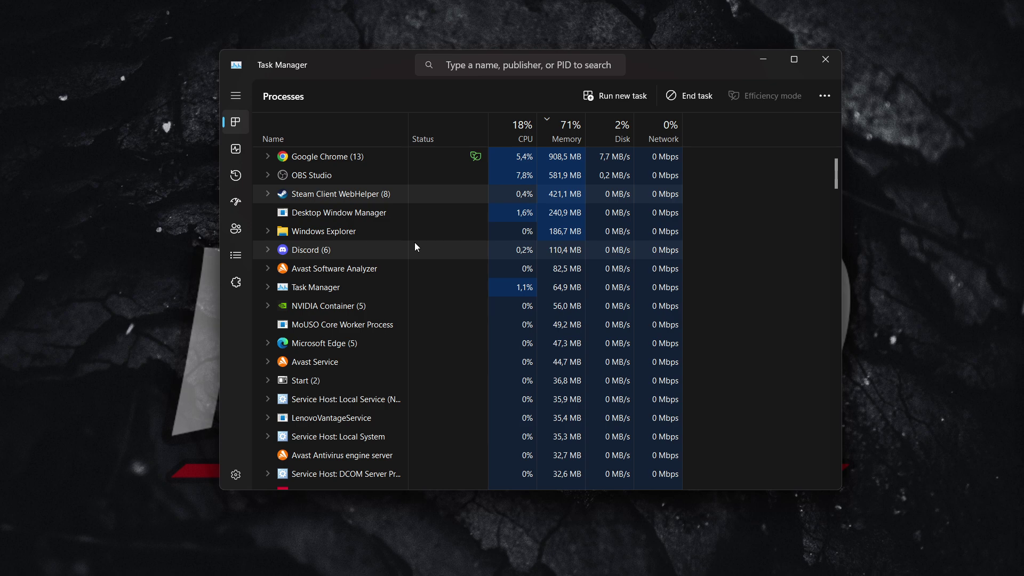
pyautogui.click(404, 291)
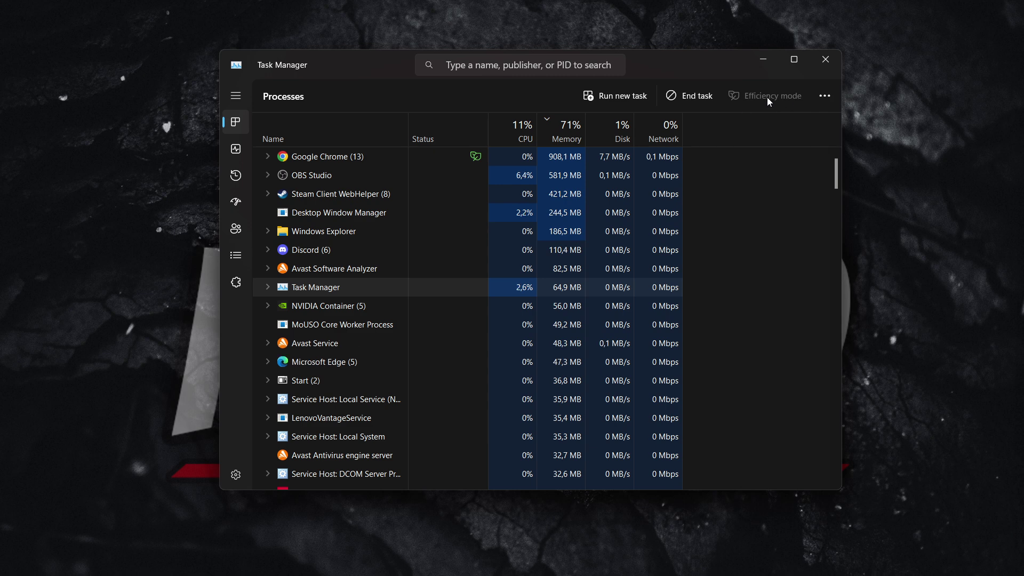
pyautogui.click(379, 309)
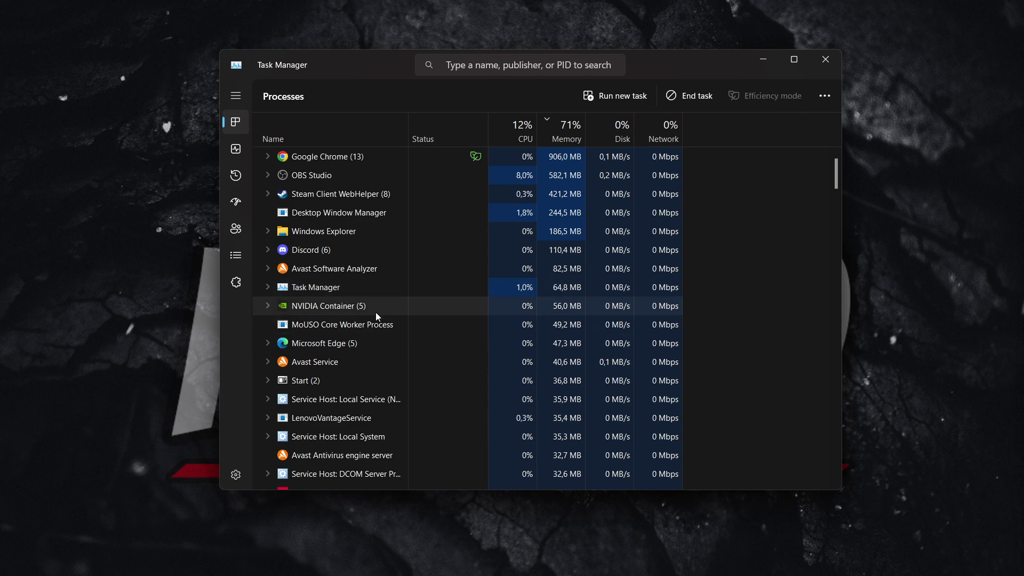
pyautogui.click(376, 341)
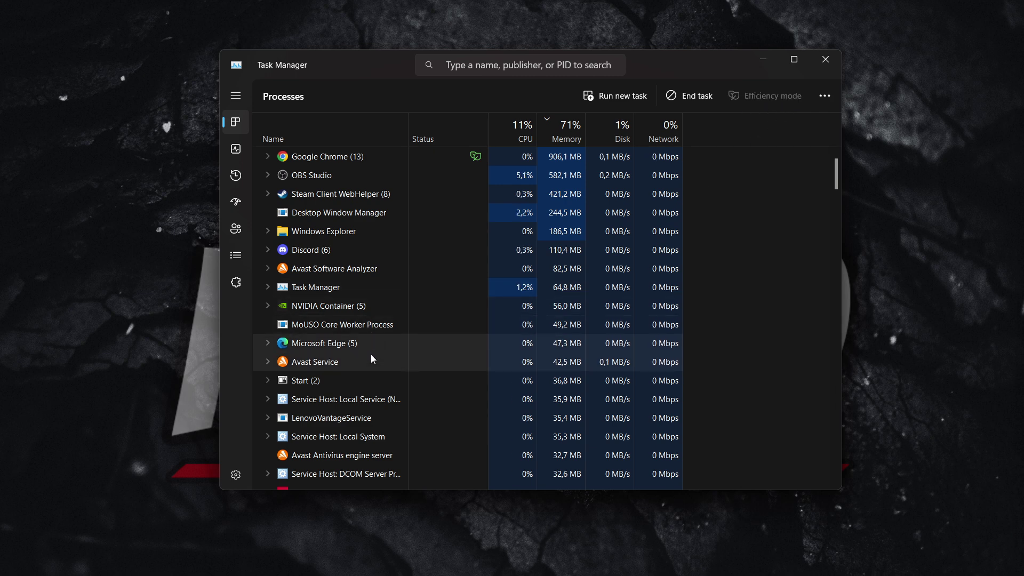
pyautogui.click(370, 355)
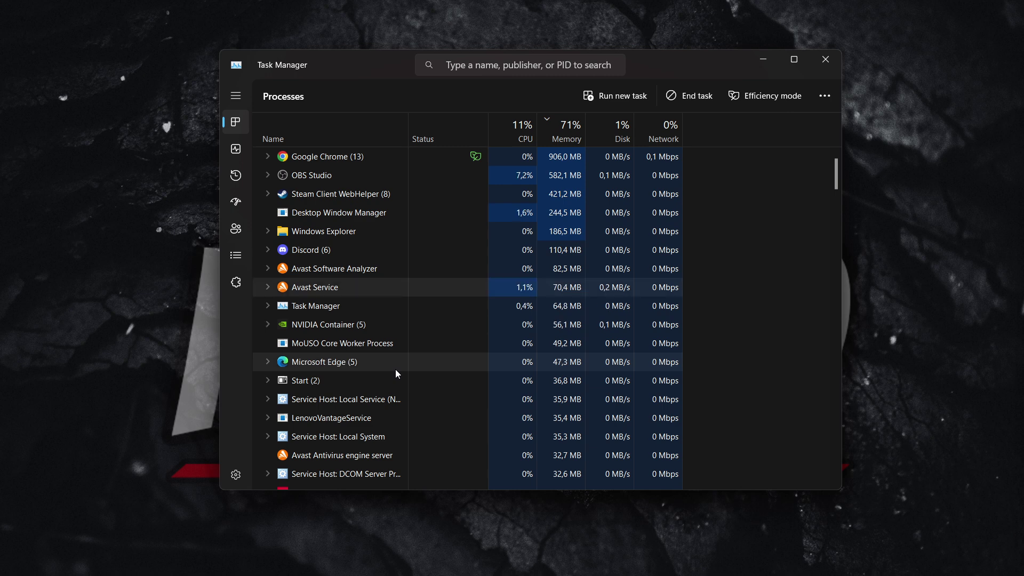
# Step: Request and confirm Efficiency mode for Avast Service, which is refused with Access denied
pyautogui.click(771, 94)
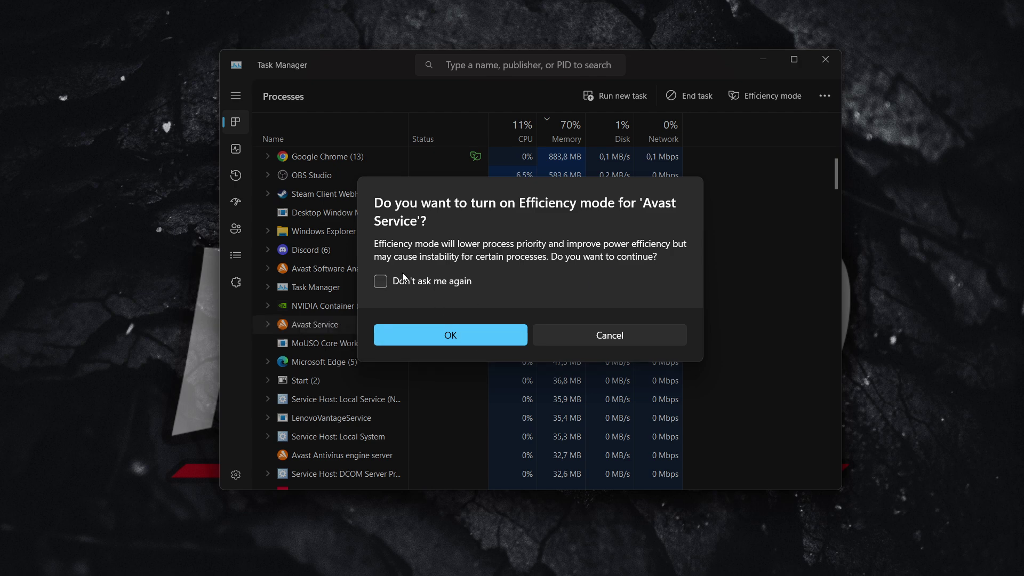
pyautogui.click(457, 339)
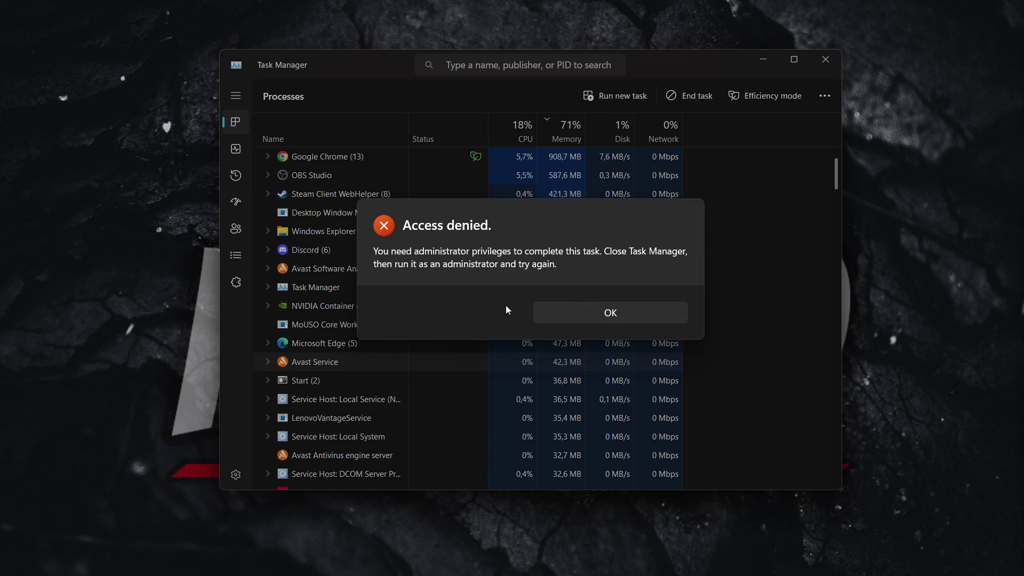
# Step: Dismiss Access denied, open and close Google Chrome's menu, then select OBS Studio and Windows Explorer
pyautogui.click(636, 309)
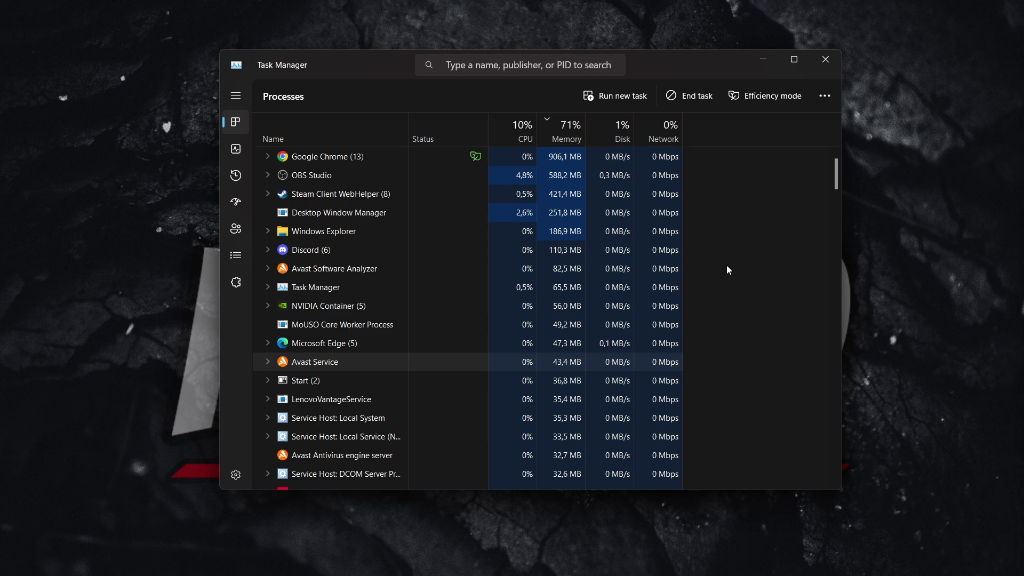
pyautogui.rightClick(453, 160)
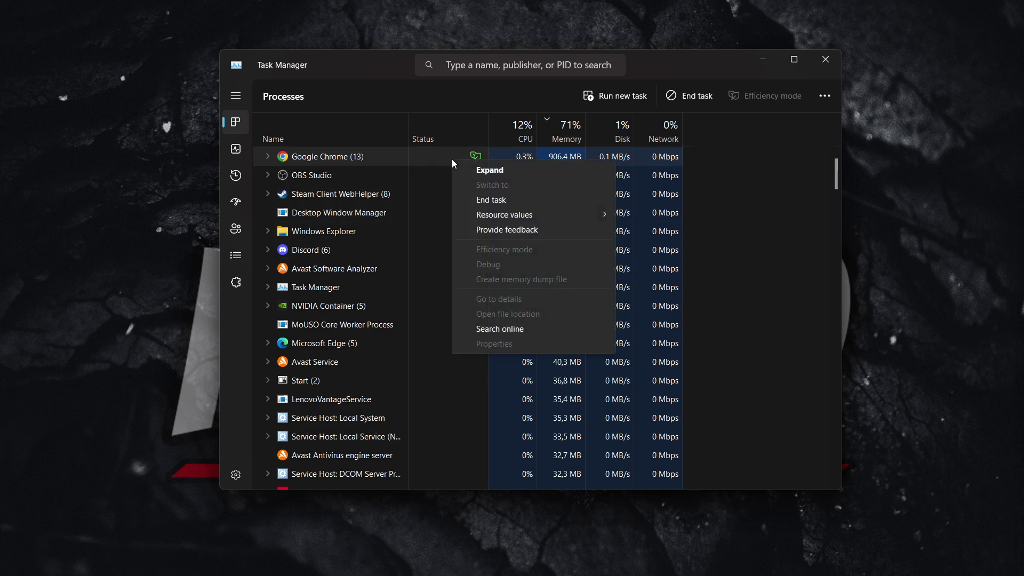
pyautogui.click(432, 159)
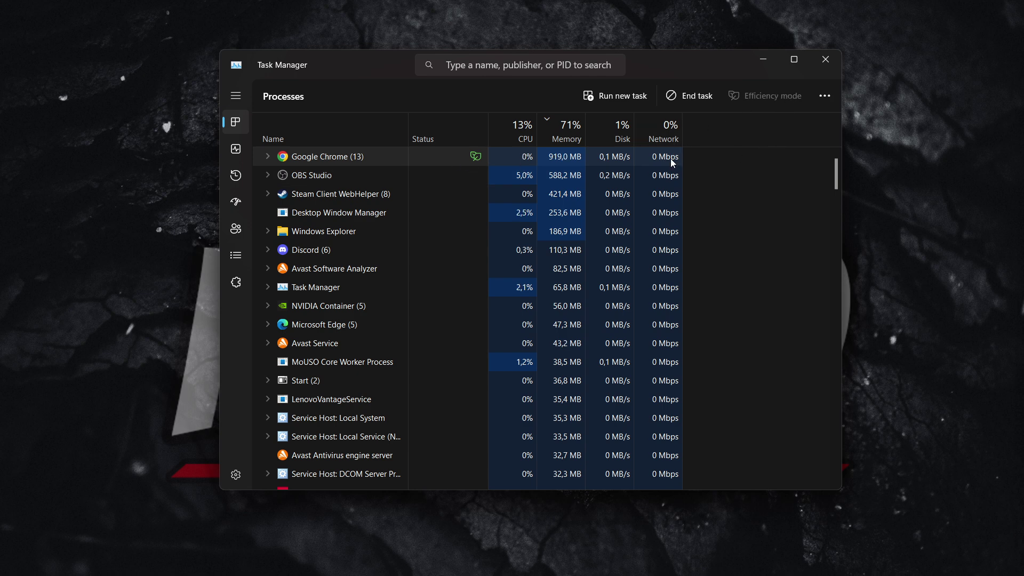
pyautogui.click(508, 173)
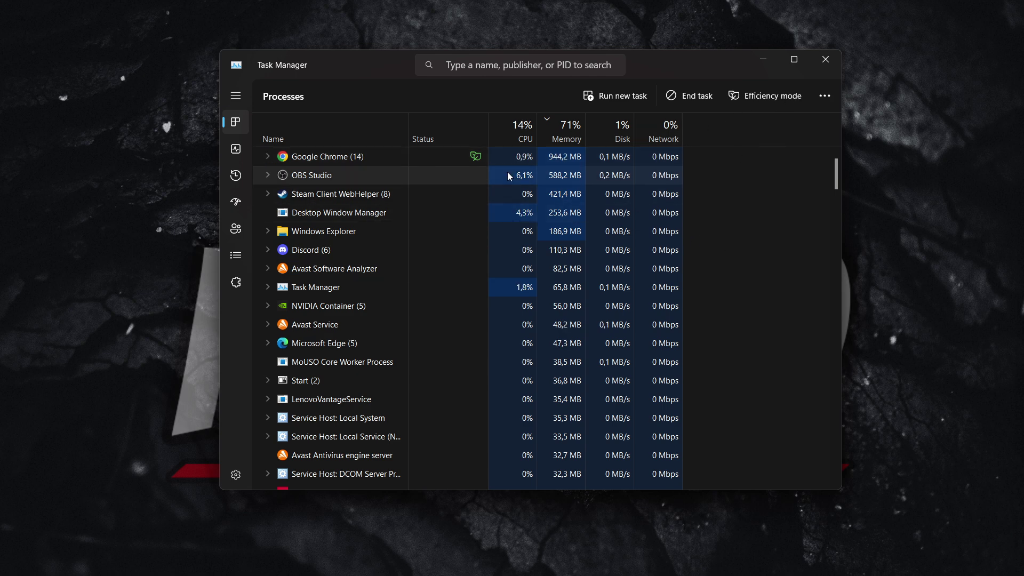
pyautogui.click(544, 236)
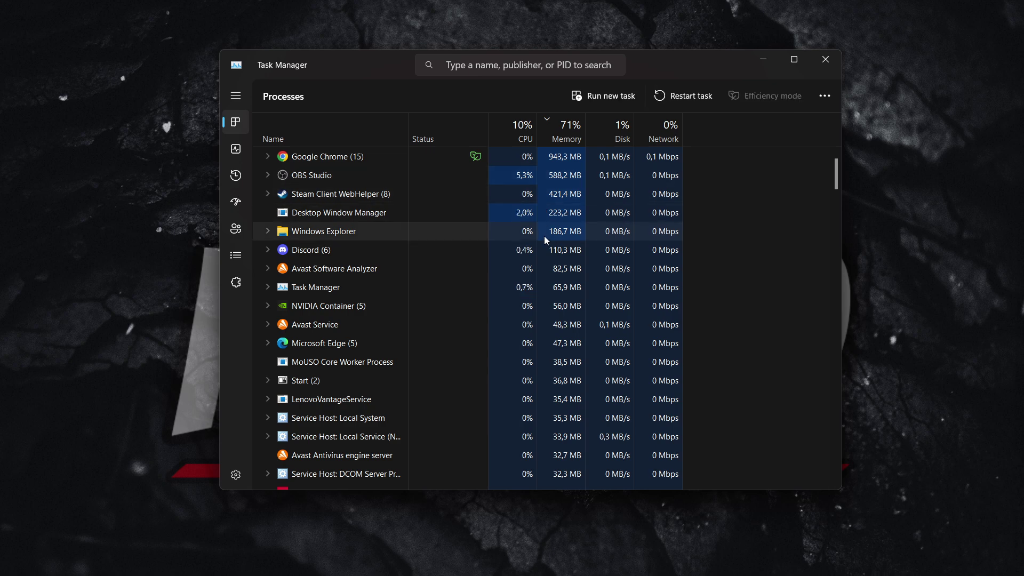